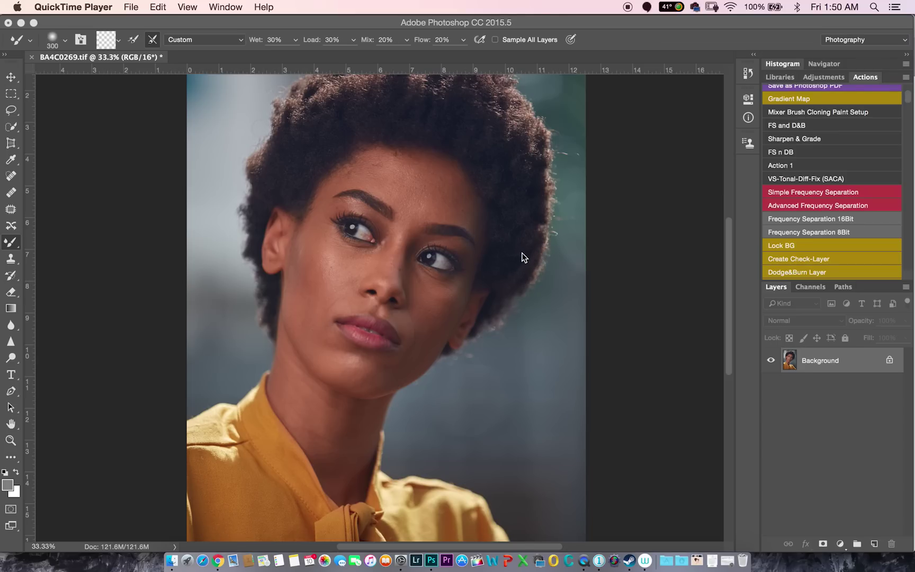
# Run the Simple Frequency Separation action on the portrait with a Gaussian Blur radius of 14 pixels.
pyautogui.click(14, 84)
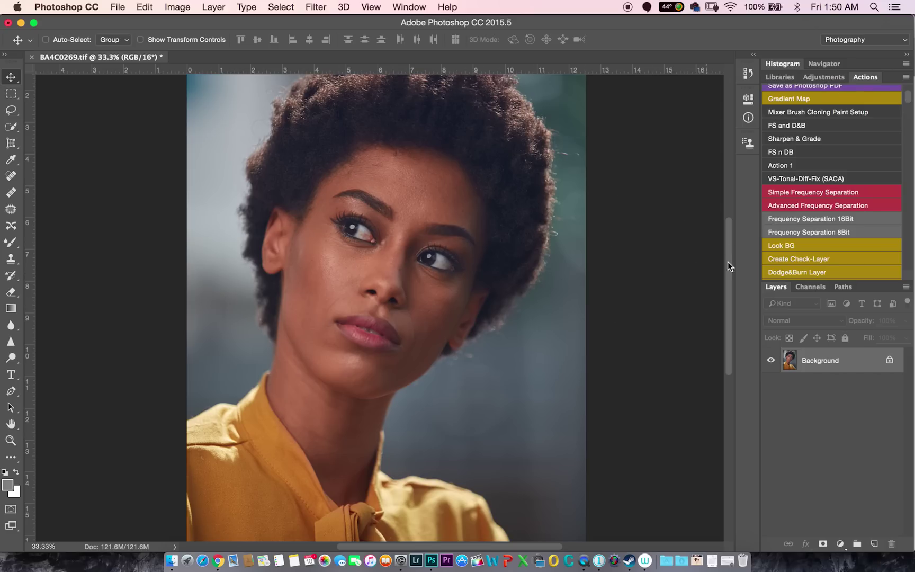
pyautogui.click(781, 198)
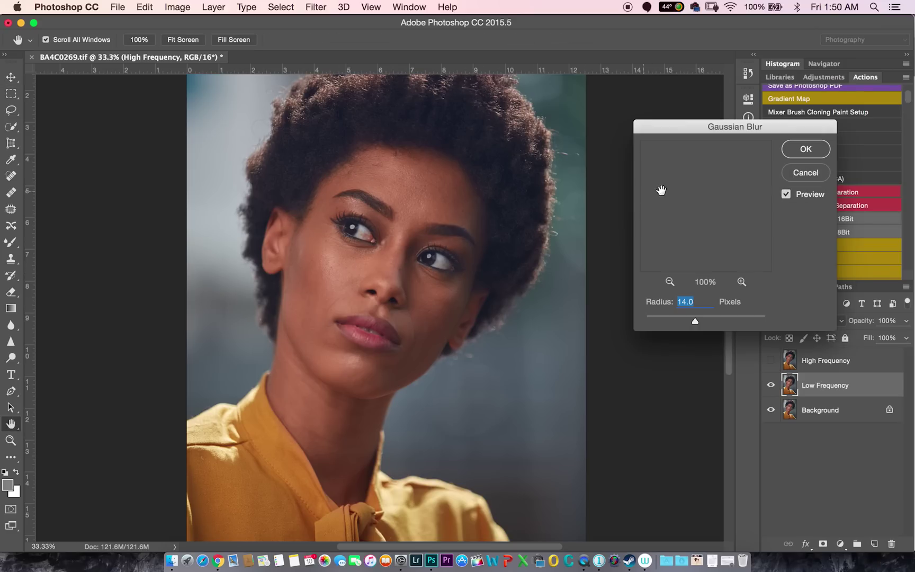
pyautogui.click(798, 154)
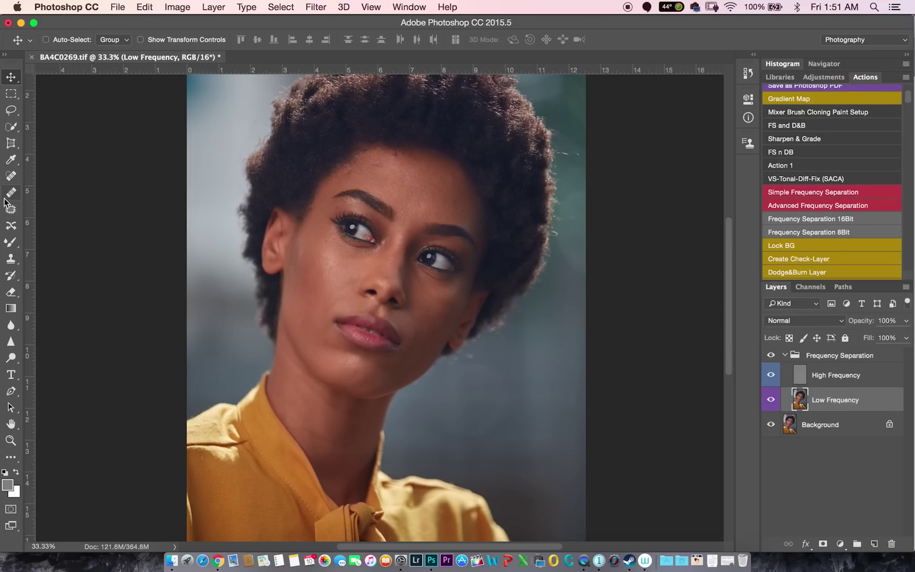
# Set up the Mixer Brush for blending skin on the Low Frequency layer and compare the image with the Frequency Separation group hidden and shown.
pyautogui.click(15, 244)
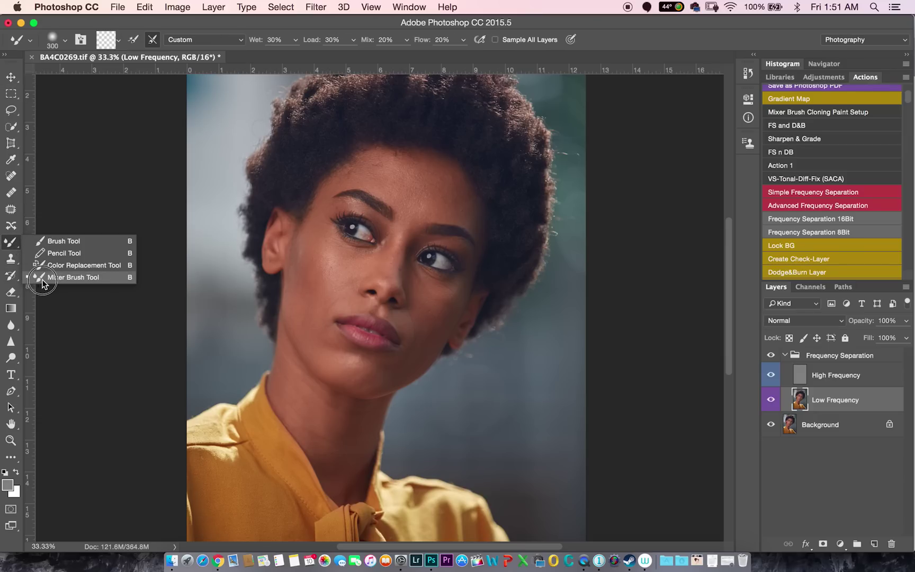
pyautogui.click(40, 277)
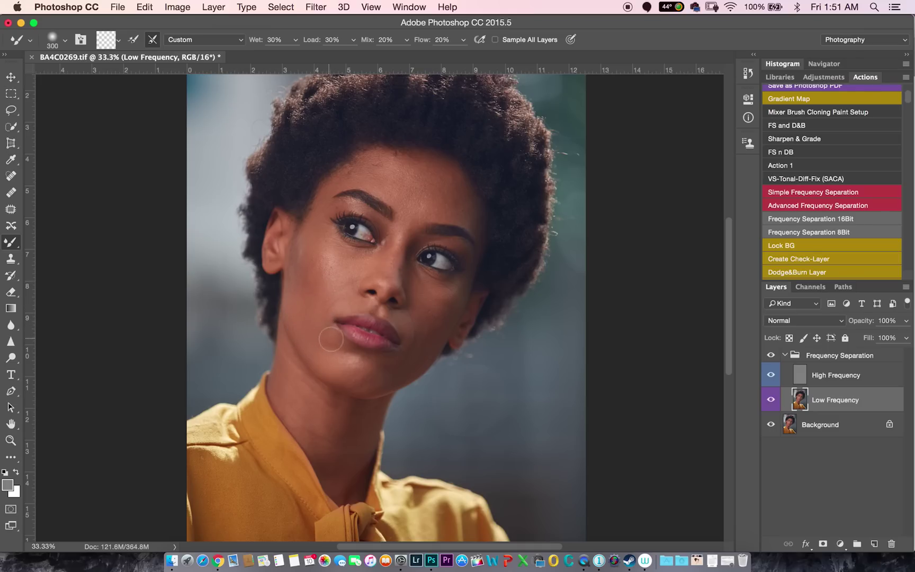
pyautogui.press('[')
pyautogui.click(771, 355)
pyautogui.click(771, 355)
pyautogui.click(772, 355)
pyautogui.click(772, 355)
pyautogui.click(771, 356)
# Blend the tones of the lit cheek upward from beside the mouth to the under-eye area with the Mixer Brush on the Low Frequency layer.
pyautogui.press(']')
pyautogui.press('[')
pyautogui.press('[')
pyautogui.press(']')
pyautogui.press(']')
pyautogui.press('[')
pyautogui.moveTo(312, 290)
pyautogui.mouseDown()
pyautogui.moveTo(310, 255)
pyautogui.moveTo(356, 264)
pyautogui.moveTo(347, 263)
pyautogui.moveTo(360, 257)
pyautogui.moveTo(340, 253)
pyautogui.mouseUp()
pyautogui.press(']')
pyautogui.press(']')
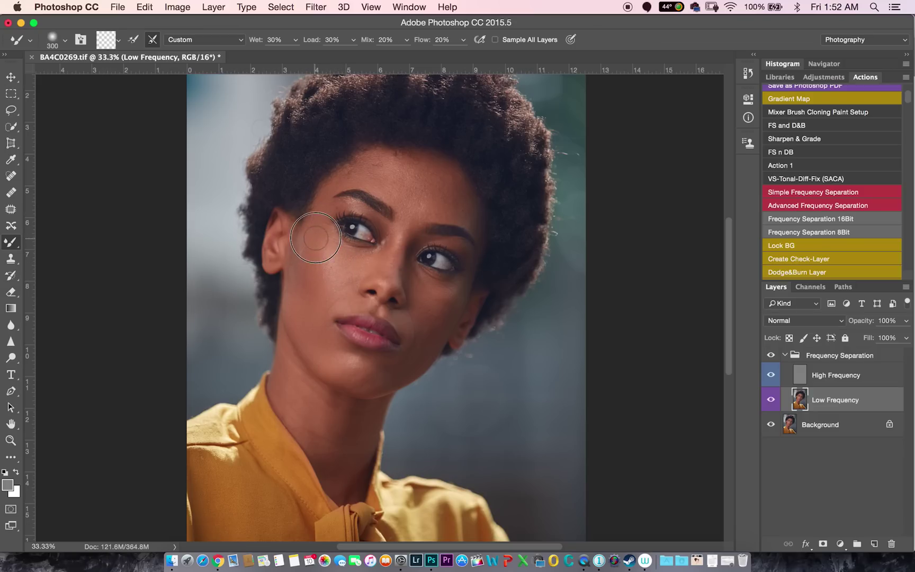
# Even out the outer part of the lit cheek towards the ear and the highlight under the eye, adjusting the Mixer Brush size.
pyautogui.press(']')
pyautogui.moveTo(309, 288)
pyautogui.mouseDown()
pyautogui.moveTo(300, 293)
pyautogui.moveTo(299, 279)
pyautogui.moveTo(300, 289)
pyautogui.mouseUp()
pyautogui.press('[')
pyautogui.press(']')
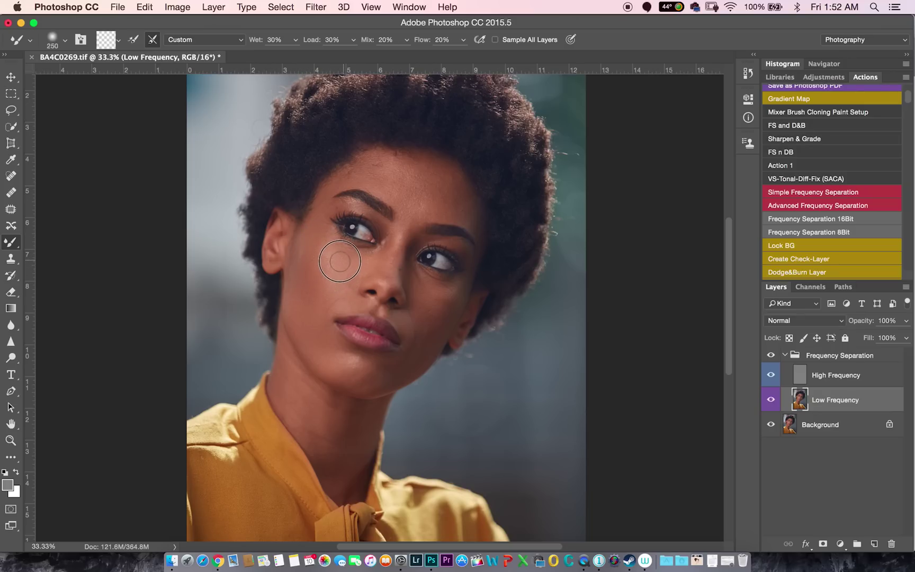
pyautogui.press('[')
pyautogui.press('[')
pyautogui.press(']')
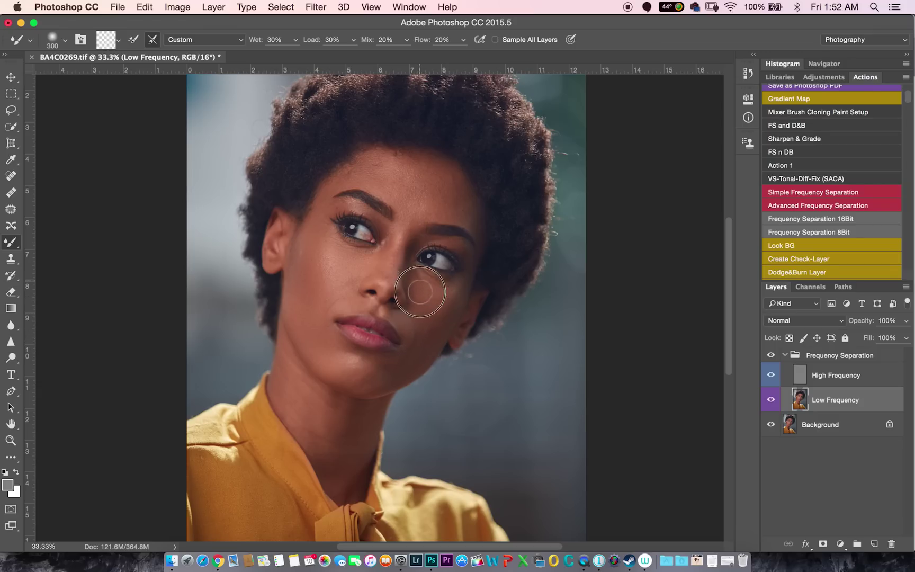
# Soften the tones along the shaded side of the nose bridge with a Mixer Brush of about 175 px.
pyautogui.press('[')
pyautogui.press('[')
pyautogui.moveTo(393, 254)
pyautogui.mouseDown()
pyautogui.moveTo(388, 262)
pyautogui.moveTo(409, 239)
pyautogui.moveTo(397, 269)
pyautogui.mouseUp()
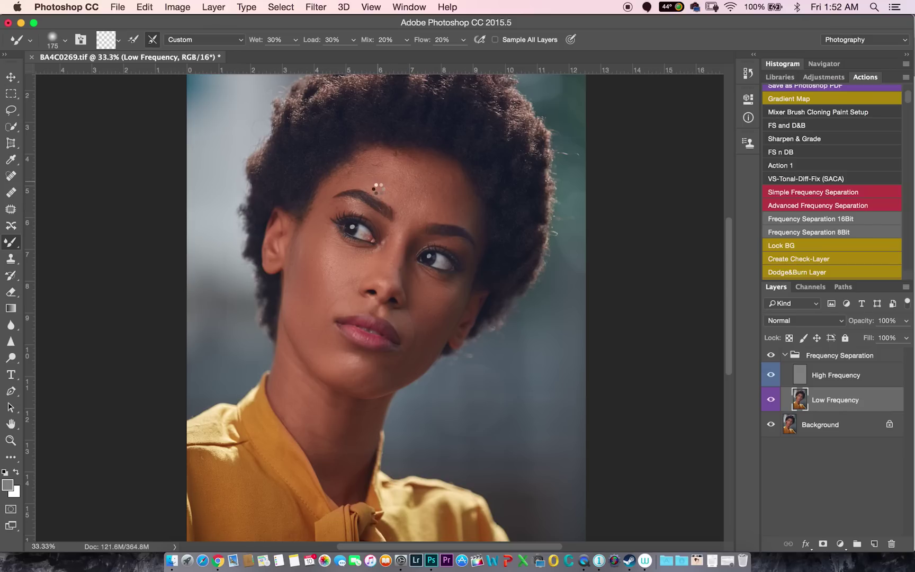
# Blend the lit side of the forehead above the eyebrow with the Mixer Brush, enlarging it to 400 px.
pyautogui.press(']')
pyautogui.press(']')
pyautogui.press(']')
pyautogui.press('[')
pyautogui.press('[')
pyautogui.press('[')
pyautogui.press(']')
pyautogui.press(']')
pyautogui.press(']')
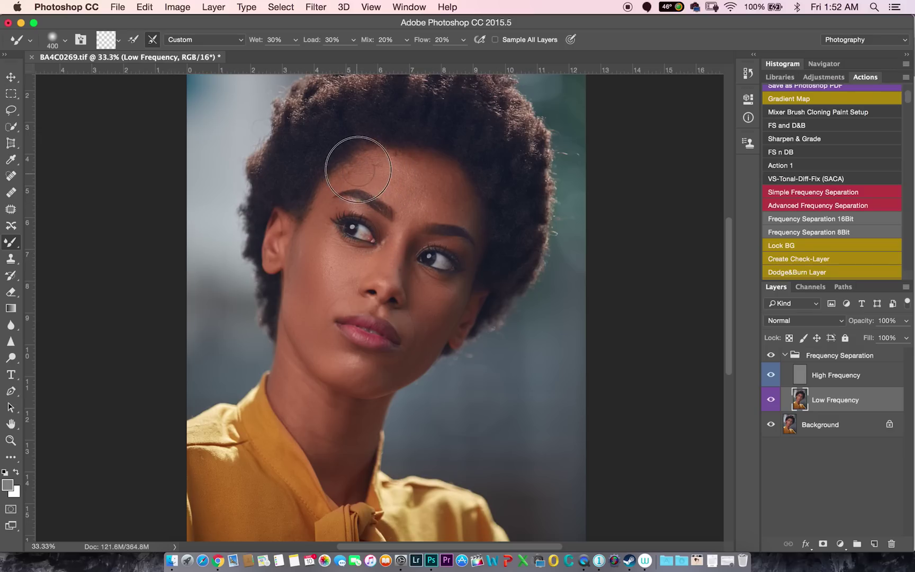
# Smooth the shaded side of the forehead above the far eyebrow with the Mixer Brush, varying its size.
pyautogui.press('[')
pyautogui.moveTo(451, 190); pyautogui.dragTo(446, 196)
pyautogui.press('[')
pyautogui.press('[')
pyautogui.press('[')
pyautogui.press(']')
pyautogui.press(']')
pyautogui.press(']')
pyautogui.press(']')
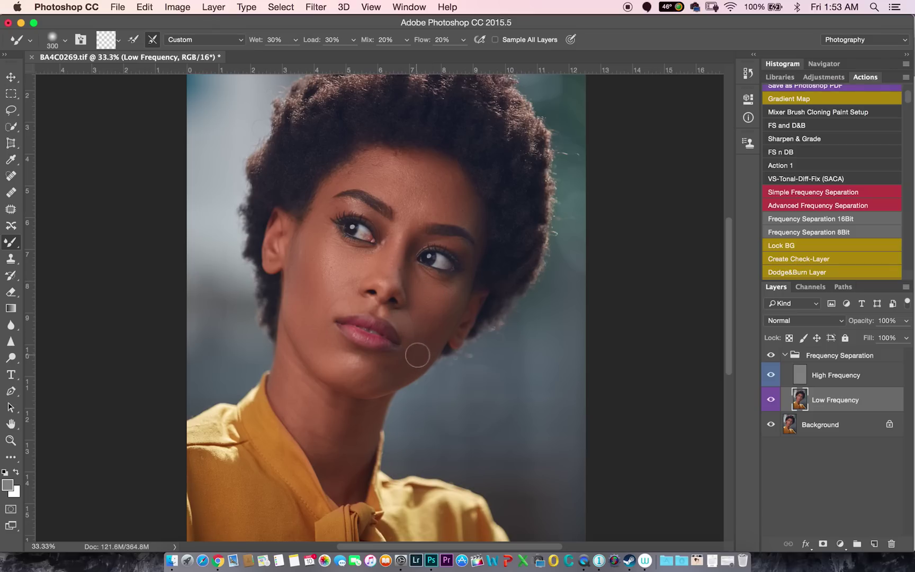
# Blend the chin and jawline below the lips with the Mixer Brush at sizes between about 175 and 250 px.
pyautogui.press('[')
pyautogui.press('[')
pyautogui.press('[')
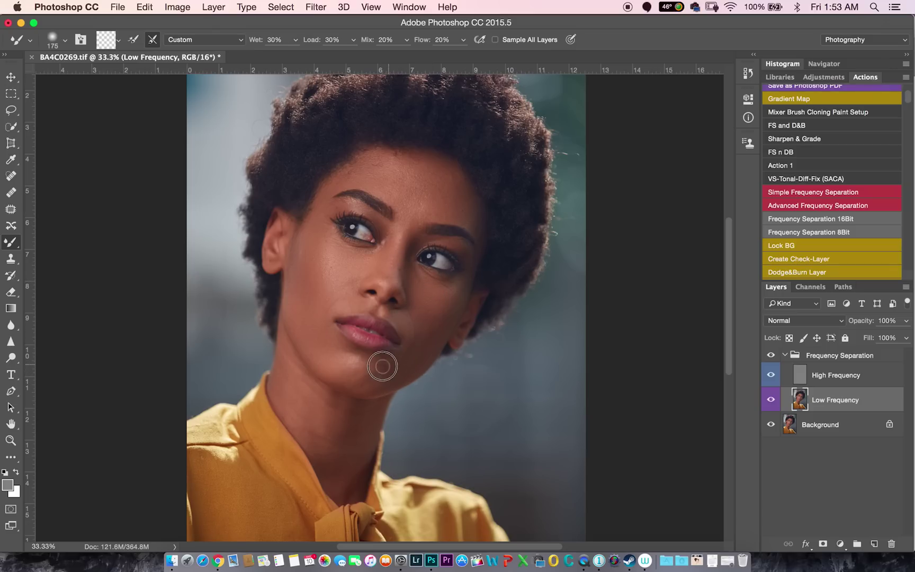
pyautogui.press(']')
pyautogui.press(']')
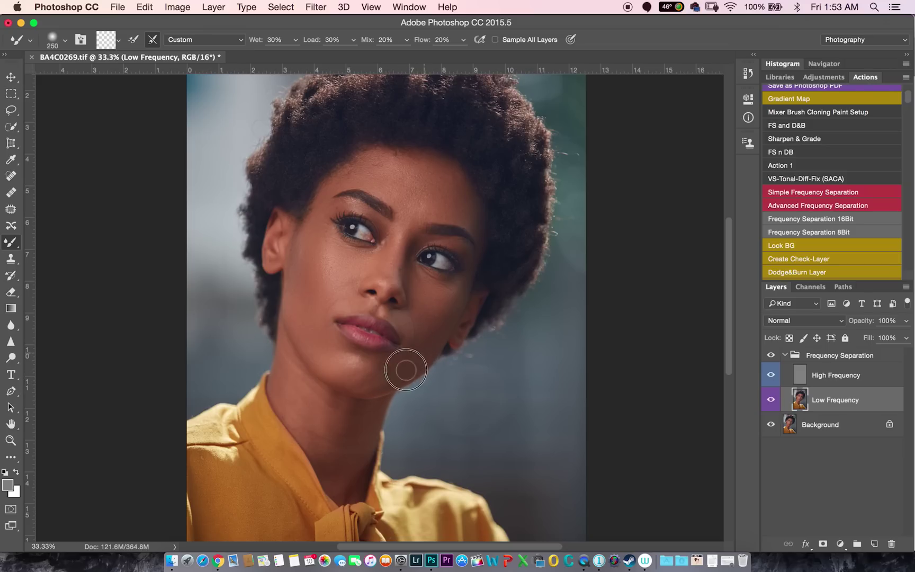
pyautogui.press('[')
pyautogui.moveTo(364, 389)
pyautogui.mouseDown()
pyautogui.moveTo(391, 379)
pyautogui.moveTo(372, 386)
pyautogui.moveTo(384, 373)
pyautogui.mouseUp()
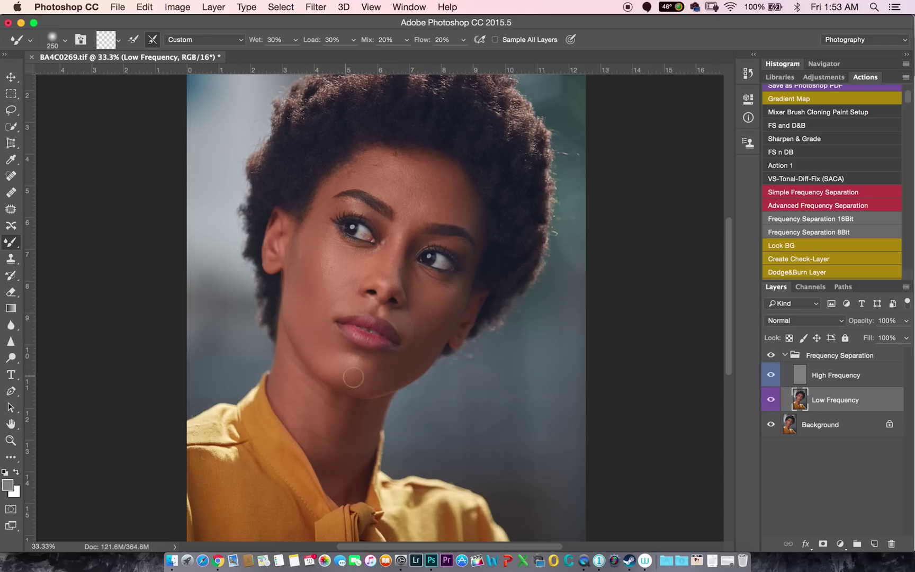
# Even out the middle of the forehead with the Mixer Brush enlarged to 500 px.
pyautogui.press('[')
pyautogui.press('[')
pyautogui.press(']')
pyautogui.press(']')
pyautogui.press(']')
pyautogui.press(']')
pyautogui.press(']')
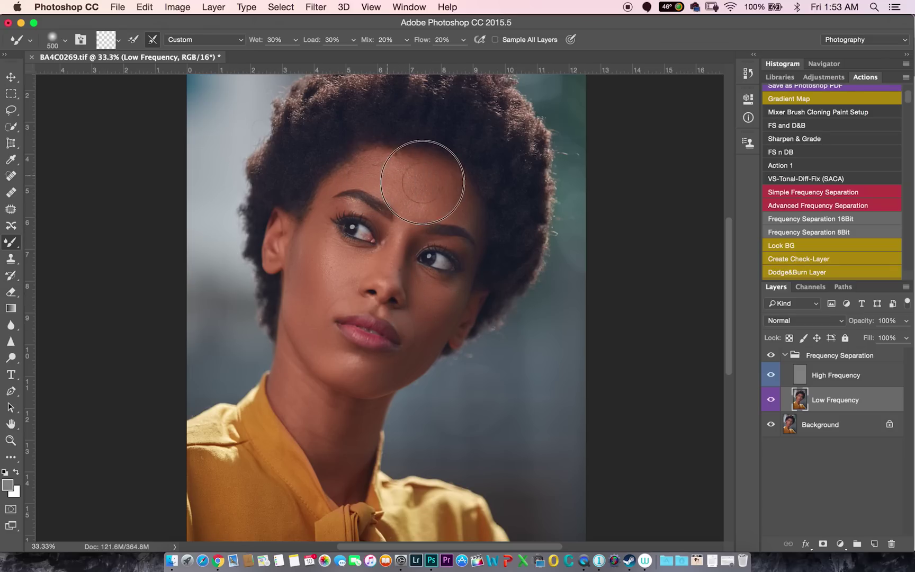
# Blend both cheeks and the jaw below the lit cheek using a smaller Mixer Brush.
pyautogui.press('[')
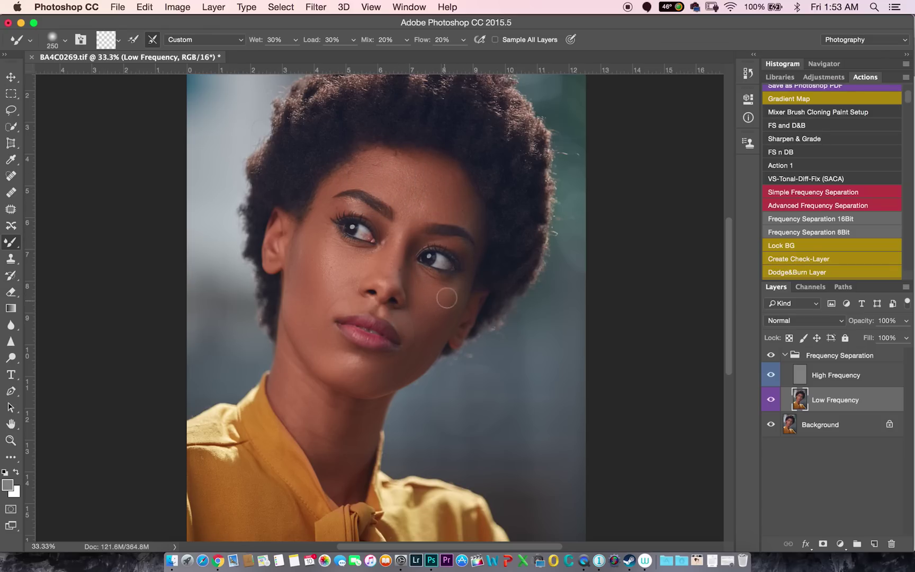
pyautogui.press(']')
pyautogui.press(']')
pyautogui.moveTo(308, 282)
pyautogui.mouseDown()
pyautogui.moveTo(334, 264)
pyautogui.moveTo(339, 271)
pyautogui.mouseUp()
pyautogui.moveTo(344, 367)
pyautogui.mouseDown()
pyautogui.moveTo(322, 352)
pyautogui.moveTo(311, 325)
pyautogui.mouseUp()
# Smooth the tones on the neck above the collar with the Mixer Brush on the Low Frequency layer.
pyautogui.press('[')
pyautogui.press('[')
pyautogui.press(']')
pyautogui.press(']')
pyautogui.moveTo(312, 430)
pyautogui.mouseDown()
pyautogui.moveTo(312, 419)
pyautogui.moveTo(327, 431)
pyautogui.moveTo(331, 409)
pyautogui.moveTo(317, 432)
pyautogui.mouseUp()
pyautogui.press(']')
# Compare the portrait before and after the skin blending by hiding and showing the Frequency Separation group.
pyautogui.click(773, 357)
pyautogui.click(772, 356)
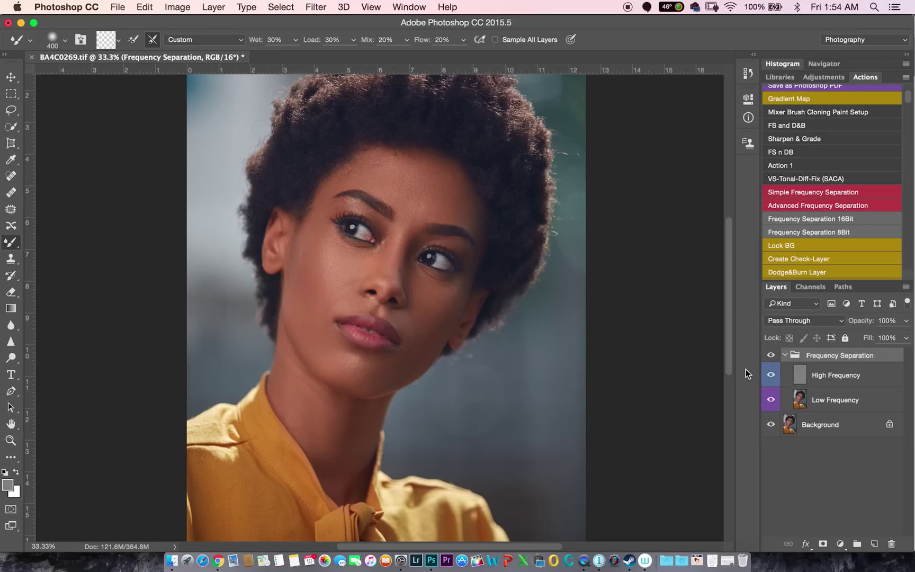
pyautogui.click(772, 358)
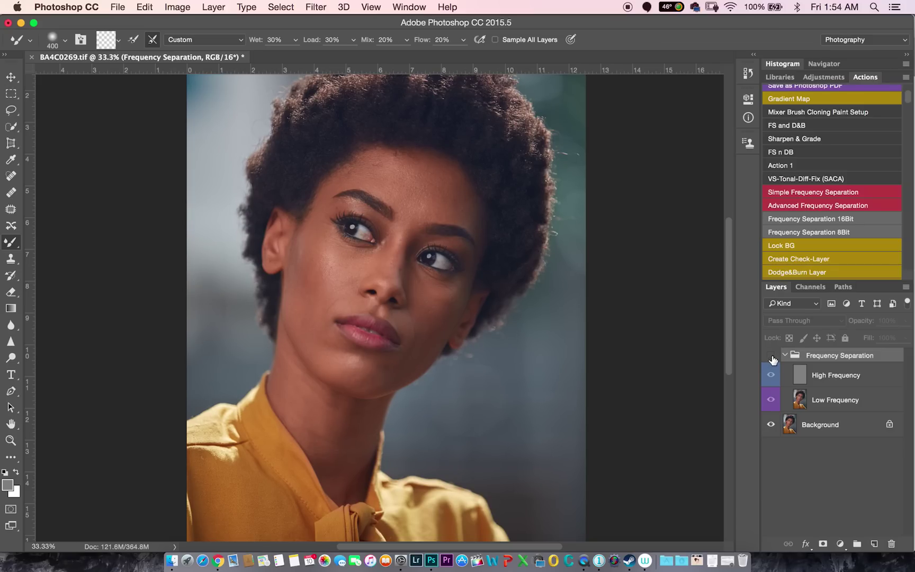
pyautogui.click(772, 356)
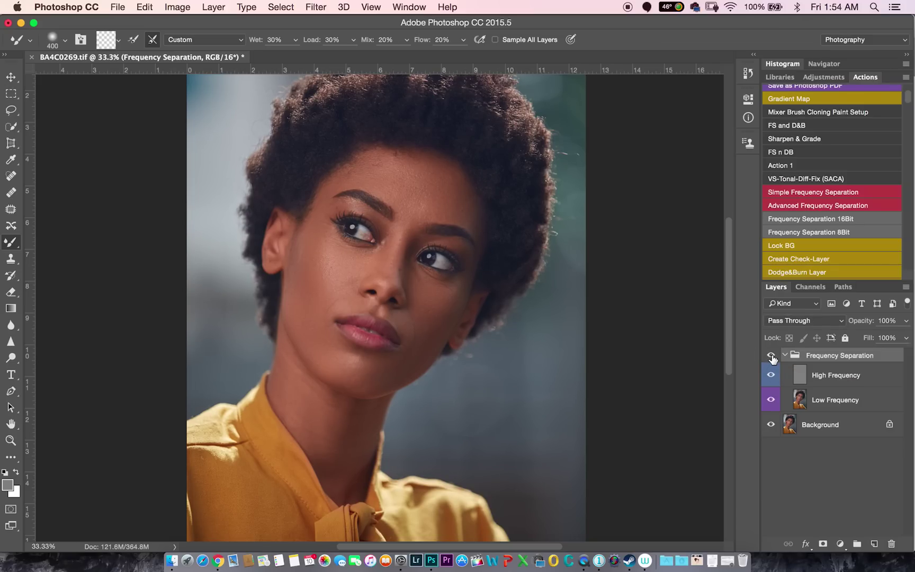
pyautogui.click(773, 357)
pyautogui.click(770, 356)
# Refine the shaded cheek and forehead on the Low Frequency layer with a 300 px Mixer Brush and compare with the group hidden.
pyautogui.press('[')
pyautogui.click(831, 407)
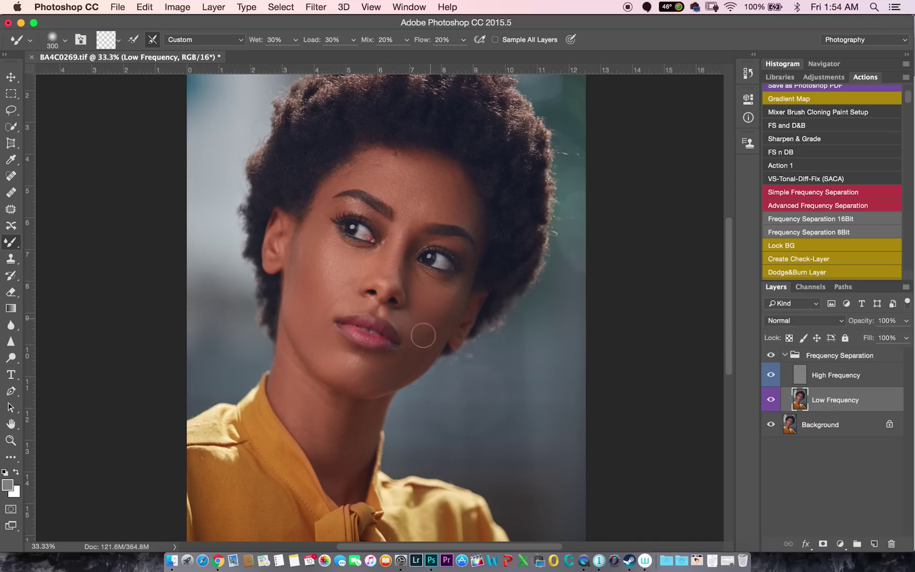
pyautogui.press('[')
pyautogui.press(']')
pyautogui.press(']')
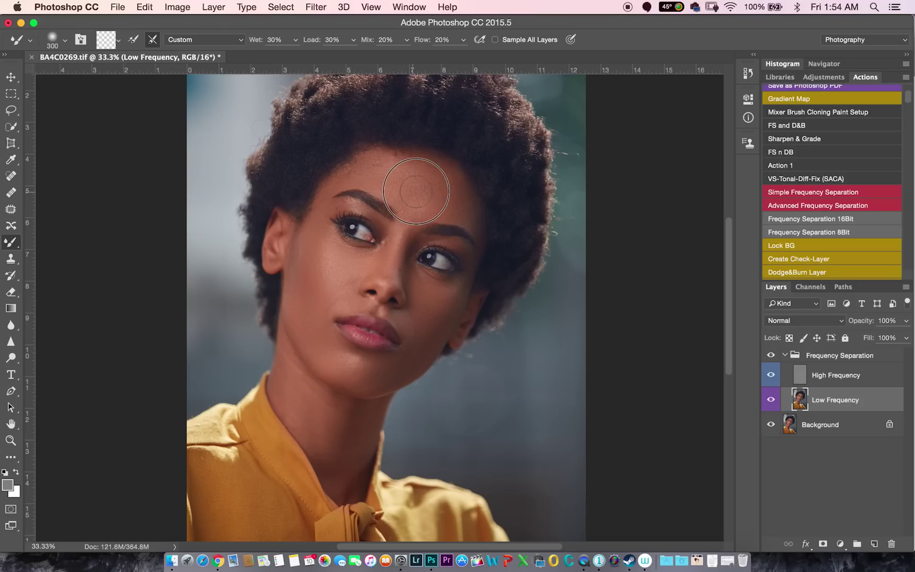
pyautogui.press('[')
pyautogui.click(771, 356)
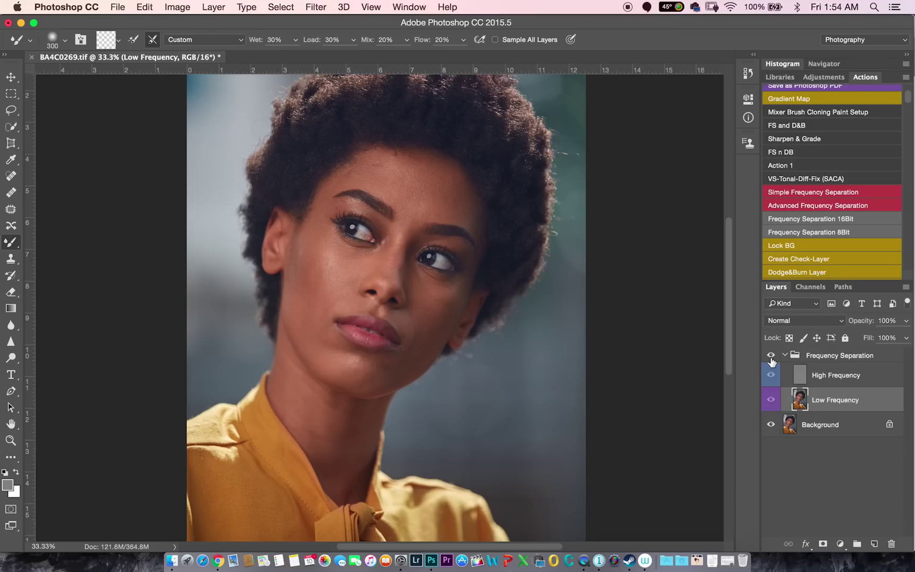
pyautogui.click(771, 358)
pyautogui.click(771, 359)
# Select the High Frequency layer and ready the Clone Stamp tool with a soft brush, sampling the current layer.
pyautogui.click(826, 377)
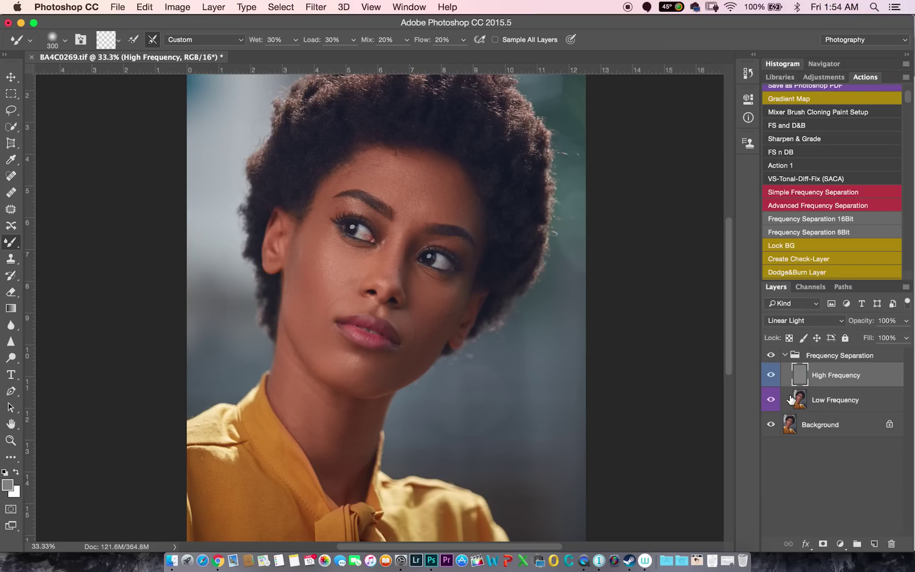
pyautogui.click(11, 259)
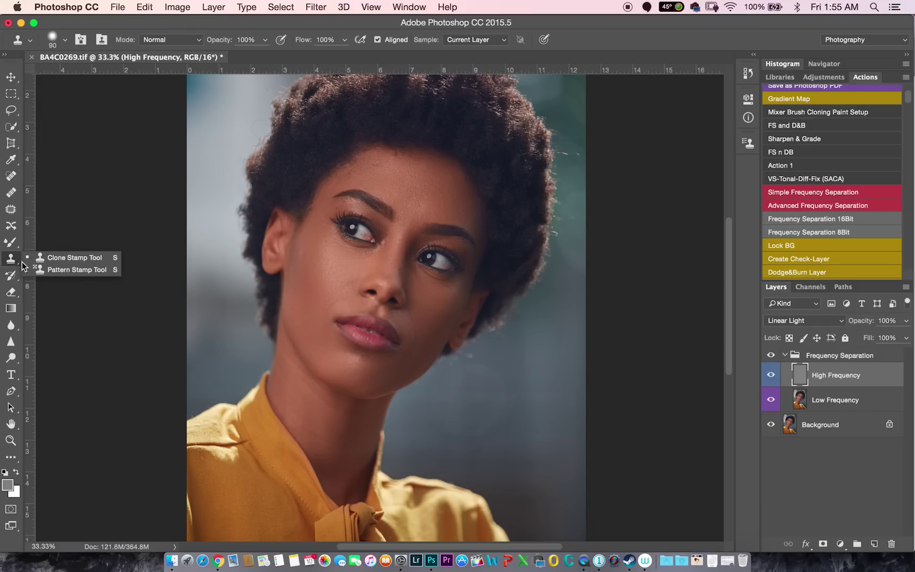
pyautogui.click(38, 258)
pyautogui.click(64, 40)
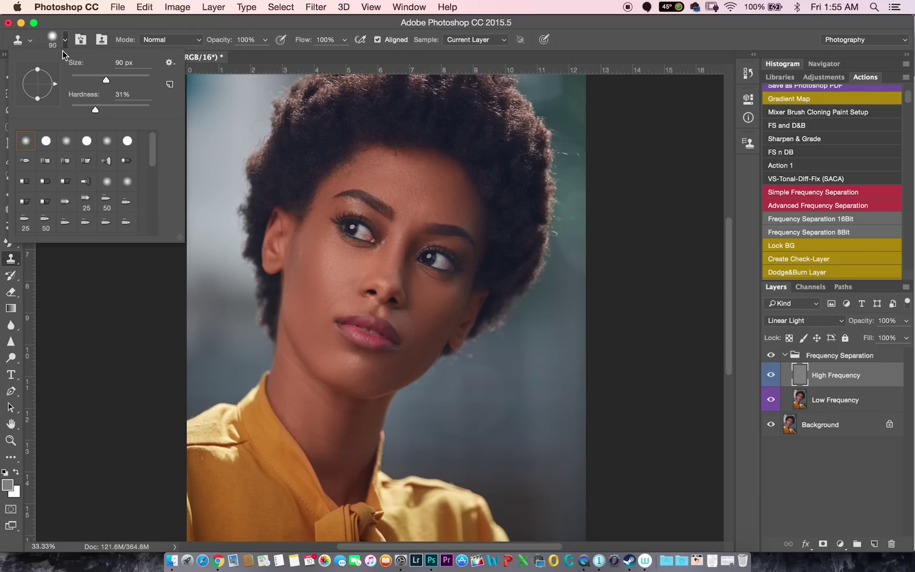
pyautogui.click(596, 45)
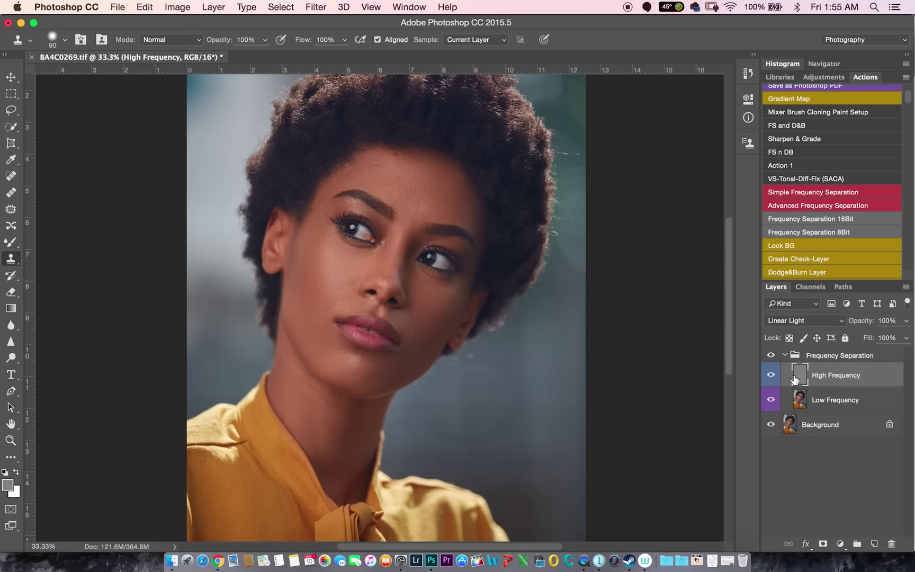
# Clone clean skin texture over the blemishes on the lit cheek and jaw on the High Frequency layer at 100% zoom.
pyautogui.press('z')
pyautogui.keyDown('alt'); pyautogui.click(350, 291); pyautogui.keyUp('alt')
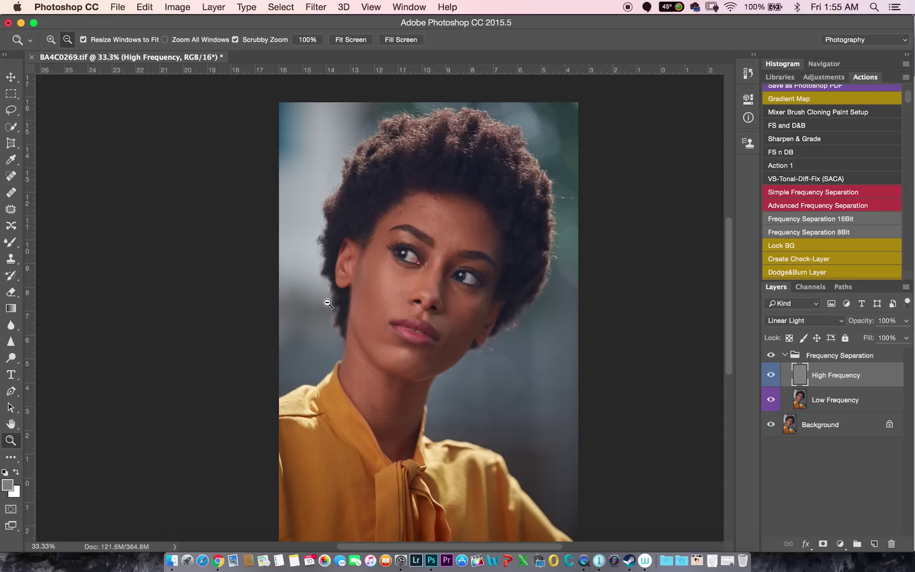
pyautogui.click(338, 280)
pyautogui.click(333, 282)
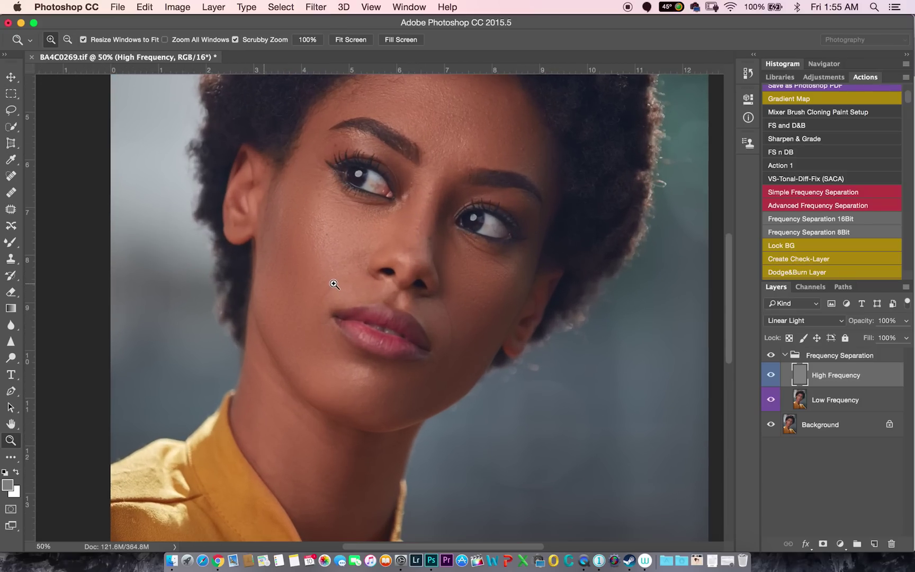
pyautogui.click(339, 285)
pyautogui.click(339, 287)
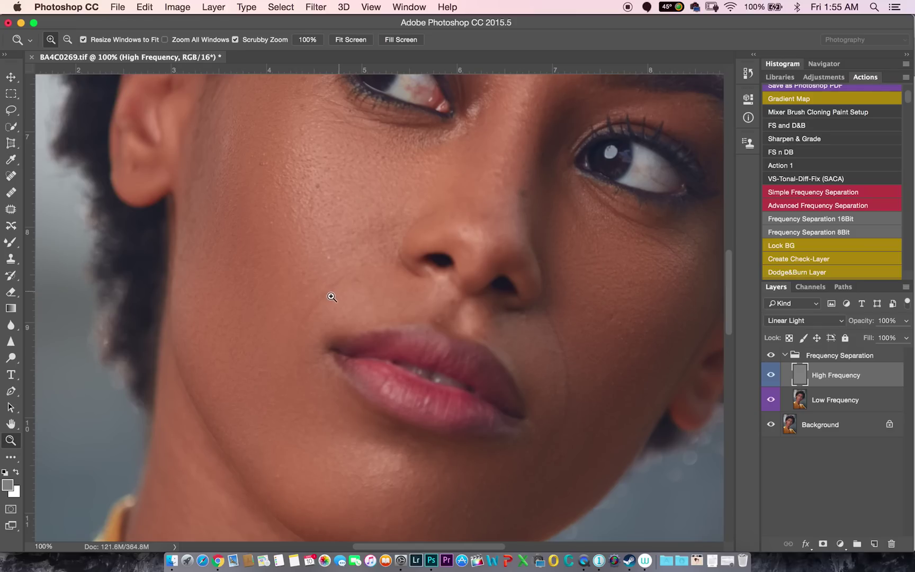
pyautogui.press('s')
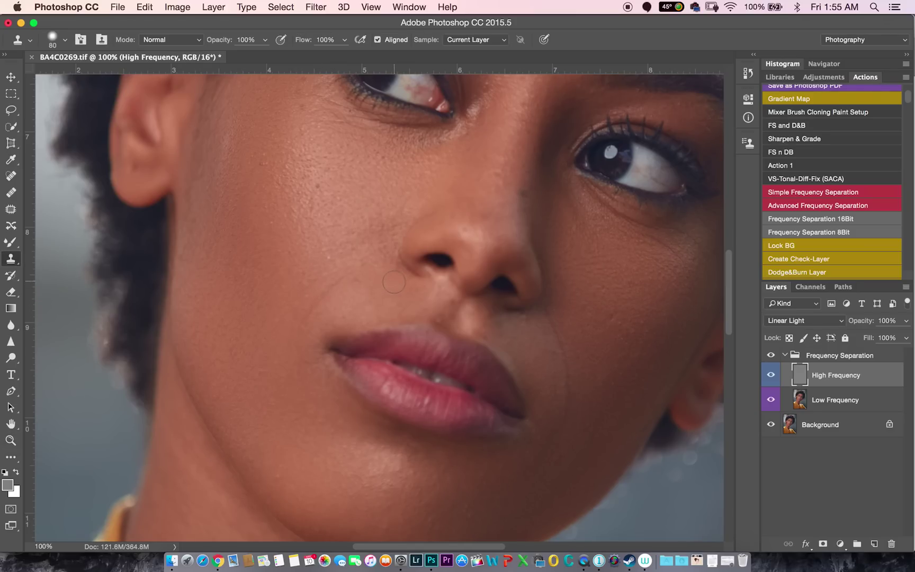
pyautogui.keyDown('alt'); pyautogui.click(341, 296); pyautogui.keyUp('alt')
pyautogui.keyDown('alt'); pyautogui.click(341, 295); pyautogui.keyUp('alt')
pyautogui.keyDown('alt'); pyautogui.click(331, 290); pyautogui.keyUp('alt')
pyautogui.click(333, 286)
pyautogui.moveTo(316, 191); pyautogui.dragTo(277, 236)
pyautogui.moveTo(260, 370); pyautogui.dragTo(262, 375)
# Clone clean texture over the fine line beside the mouth on the shaded cheek.
pyautogui.moveTo(575, 384)
pyautogui.mouseDown()
pyautogui.moveTo(565, 425)
pyautogui.moveTo(569, 407)
pyautogui.mouseUp()
pyautogui.keyDown('alt'); pyautogui.click(564, 311); pyautogui.keyUp('alt')
pyautogui.moveTo(558, 323); pyautogui.dragTo(577, 362)
pyautogui.keyDown('alt'); pyautogui.click(569, 373); pyautogui.keyUp('alt')
pyautogui.moveTo(554, 379)
pyautogui.mouseDown()
pyautogui.moveTo(555, 356)
pyautogui.moveTo(554, 368)
pyautogui.mouseUp()
# Clone smooth texture over the bumps and fine lines below the outer corner of the far eye with a 25 px brush.
pyautogui.hscroll(10, 615, 281)
pyautogui.scroll(5, 615, 280)
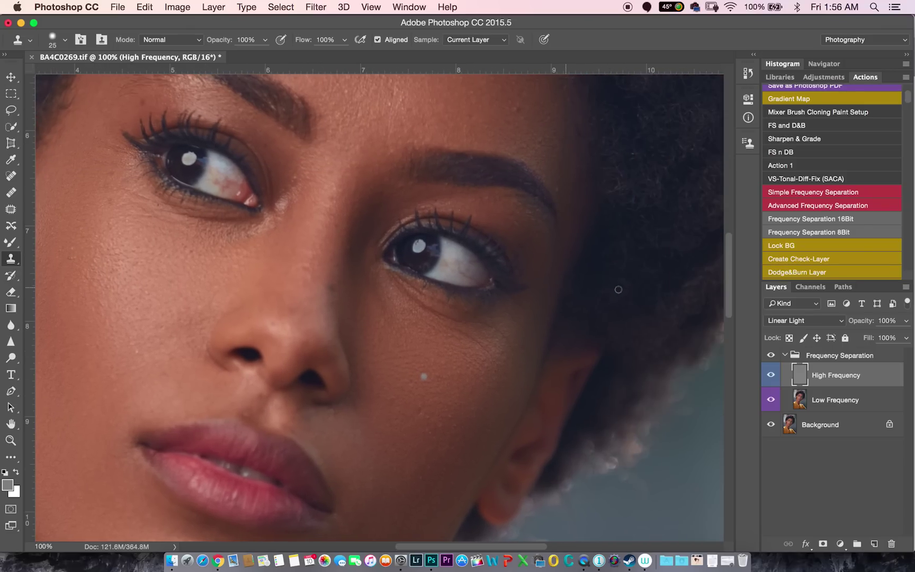
pyautogui.hscroll(3, 618, 290)
pyautogui.keyDown('alt'); pyautogui.click(453, 362); pyautogui.keyUp('alt')
pyautogui.click(463, 360)
pyautogui.moveTo(462, 360); pyautogui.dragTo(456, 347)
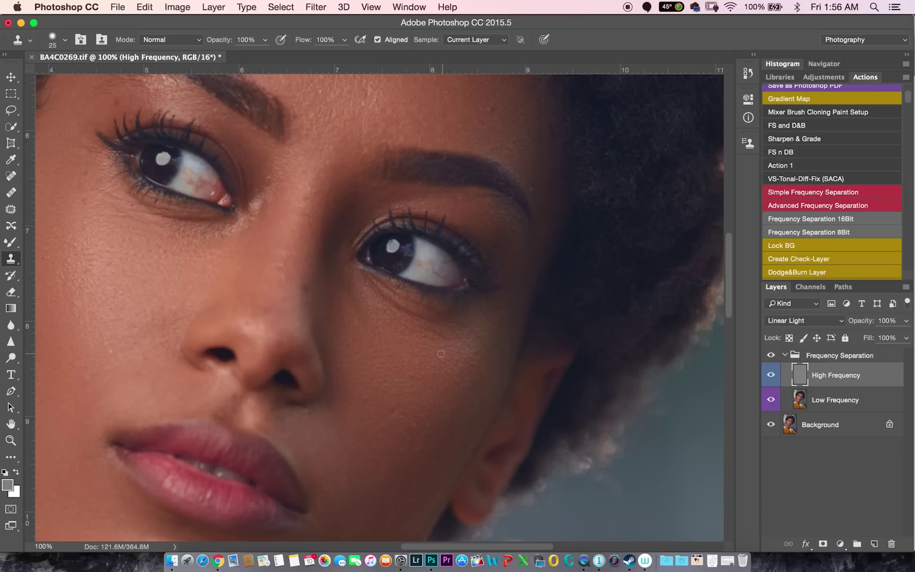
pyautogui.keyDown('alt'); pyautogui.click(478, 352); pyautogui.keyUp('alt')
pyautogui.click(482, 344)
pyautogui.keyDown('alt'); pyautogui.click(478, 351); pyautogui.keyUp('alt')
pyautogui.click(482, 343)
pyautogui.keyDown('alt'); pyautogui.click(475, 350); pyautogui.keyUp('alt')
pyautogui.moveTo(484, 347); pyautogui.dragTo(478, 354)
# Clone clean texture over the spots on the lit cheek just under the near eye.
pyautogui.hscroll(-8, 240, 286)
pyautogui.scroll(1, 240, 286)
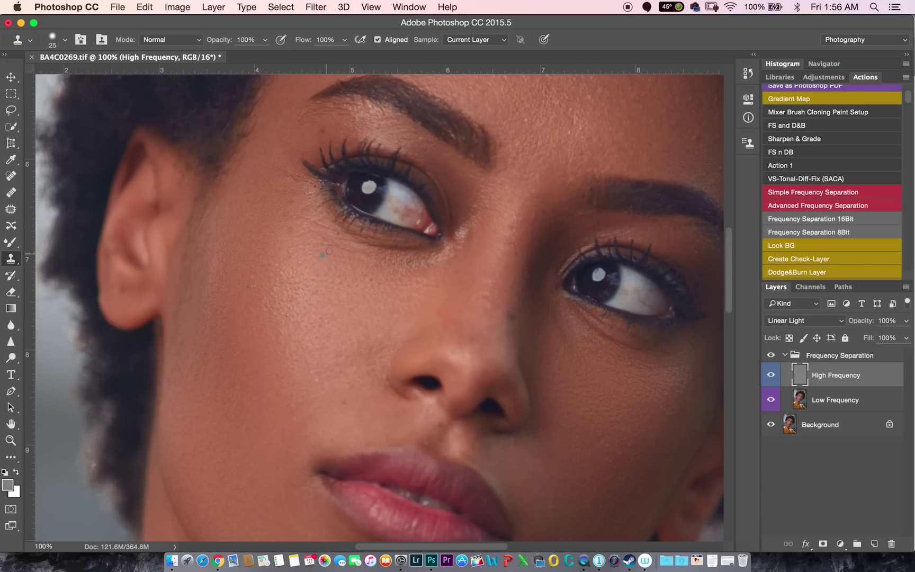
pyautogui.keyDown('alt'); pyautogui.click(317, 245); pyautogui.keyUp('alt')
pyautogui.moveTo(332, 245)
pyautogui.mouseDown()
pyautogui.moveTo(356, 254)
pyautogui.moveTo(319, 235)
pyautogui.moveTo(317, 243)
pyautogui.moveTo(309, 218)
pyautogui.mouseUp()
pyautogui.keyDown('alt'); pyautogui.click(321, 240); pyautogui.keyUp('alt')
# Remove the blemishes on the shaded forehead above the far eyebrow with the Clone Stamp.
pyautogui.scroll(10, 528, 217)
pyautogui.hscroll(4, 528, 216)
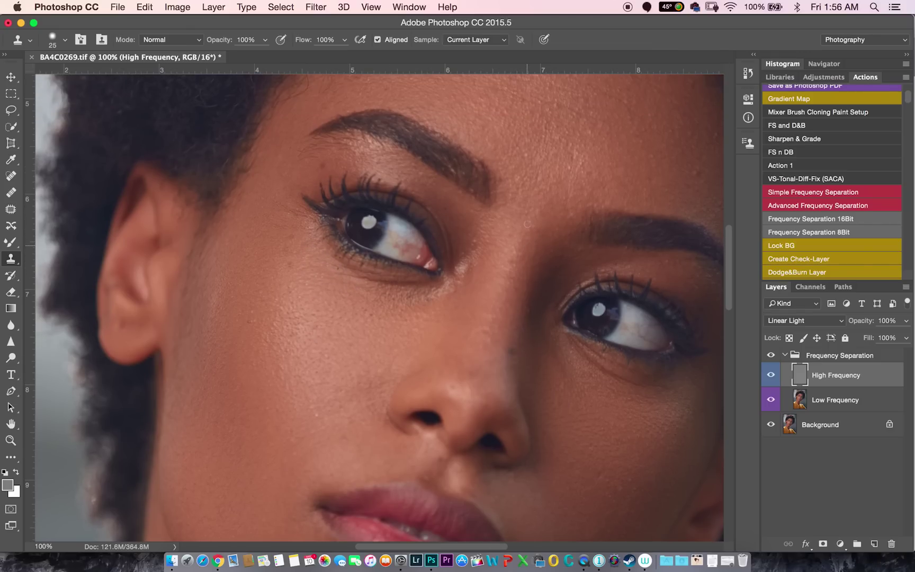
pyautogui.scroll(10, 529, 223)
pyautogui.hscroll(5, 530, 224)
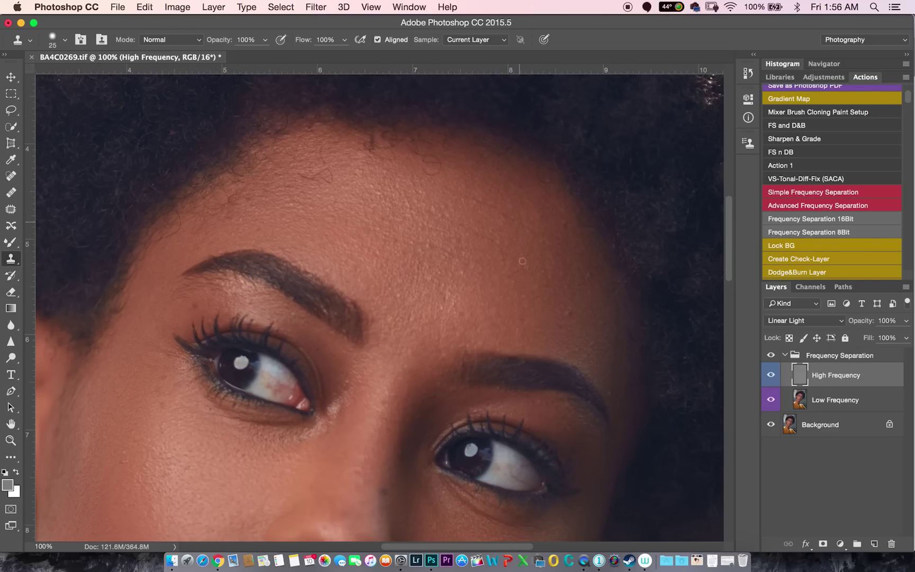
pyautogui.scroll(3, 513, 323)
pyautogui.hscroll(6, 513, 323)
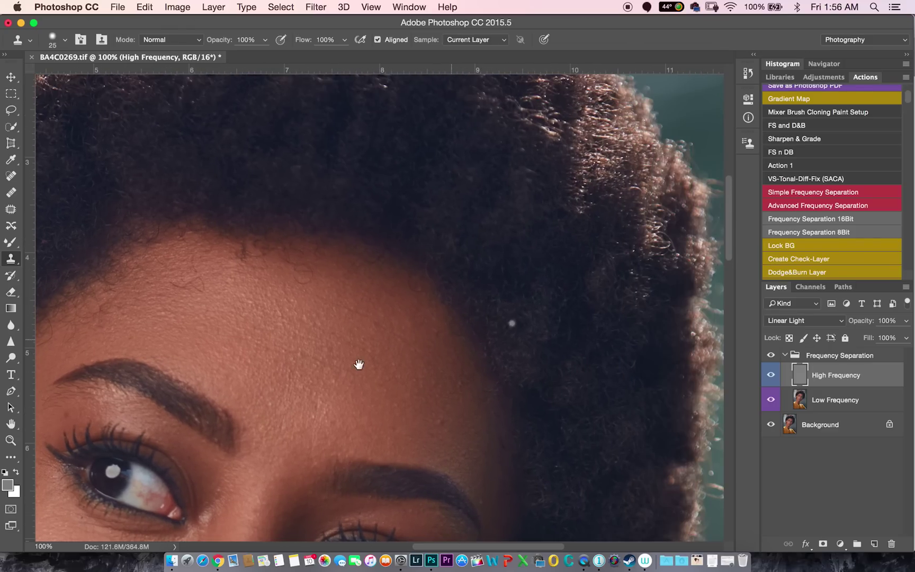
pyautogui.moveTo(339, 365); pyautogui.dragTo(415, 297)
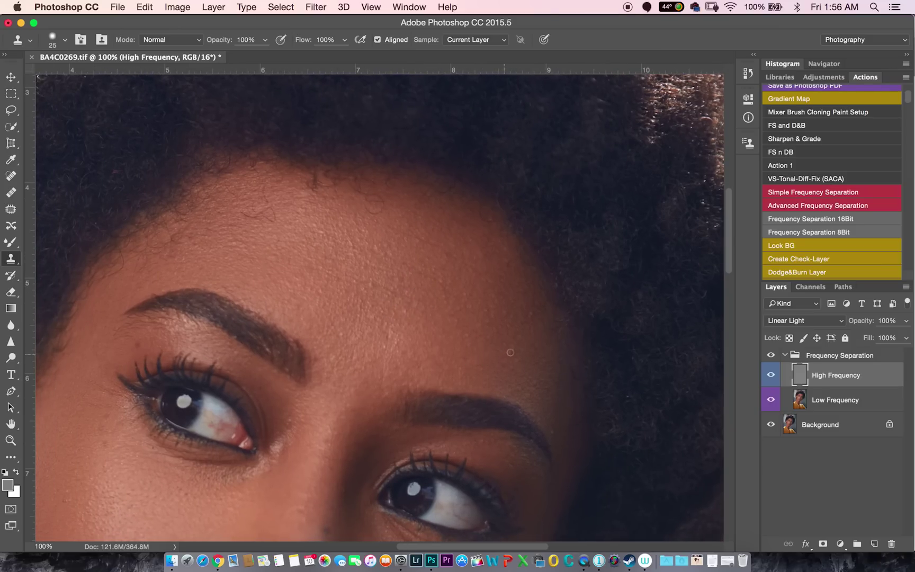
pyautogui.keyDown('alt'); pyautogui.click(484, 358); pyautogui.keyUp('alt')
pyautogui.moveTo(509, 368); pyautogui.dragTo(494, 364)
# Clone clean texture over the shiny bumps between the eyebrows and across the middle of the forehead.
pyautogui.keyDown('alt'); pyautogui.click(368, 344); pyautogui.keyUp('alt')
pyautogui.click(380, 348)
pyautogui.click(370, 349)
pyautogui.keyDown('alt'); pyautogui.click(384, 343); pyautogui.keyUp('alt')
pyautogui.click(425, 305)
pyautogui.keyDown('alt'); pyautogui.click(427, 257); pyautogui.keyUp('alt')
pyautogui.click(442, 256)
pyautogui.keyDown('alt'); pyautogui.click(302, 292); pyautogui.keyUp('alt')
pyautogui.click(319, 286)
# Examine the retouched skin on the whole portrait and up close on the face and forehead.
pyautogui.press('z')
pyautogui.keyDown('alt'); pyautogui.click(357, 290); pyautogui.keyUp('alt')
pyautogui.keyDown('alt'); pyautogui.click(360, 289); pyautogui.keyUp('alt')
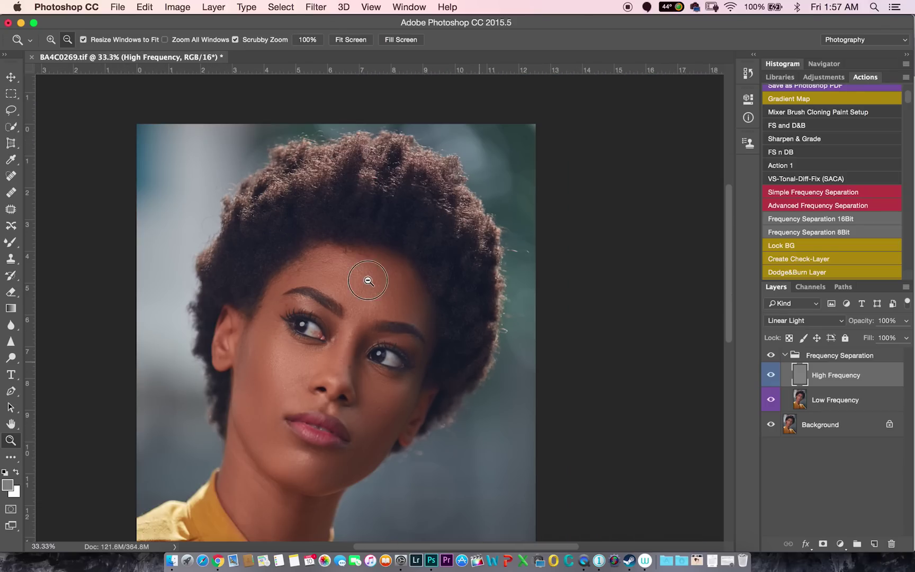
pyautogui.keyDown('alt'); pyautogui.click(368, 282); pyautogui.keyUp('alt')
pyautogui.keyDown('alt'); pyautogui.click(368, 281); pyautogui.keyUp('alt')
pyautogui.keyDown('alt'); pyautogui.click(368, 281); pyautogui.keyUp('alt')
pyautogui.press('s')
pyautogui.press('z')
pyautogui.click(352, 280)
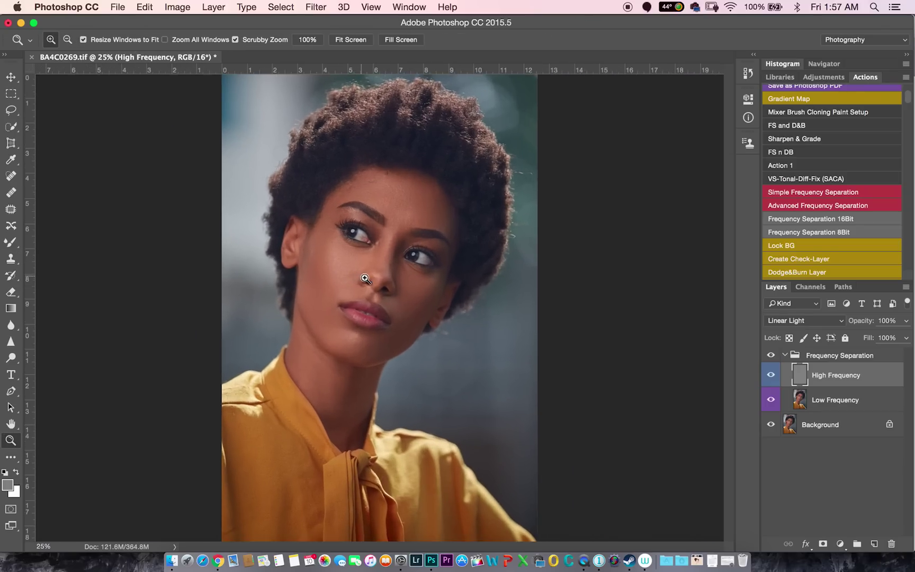
pyautogui.click(366, 279)
pyautogui.click(369, 138)
pyautogui.click(369, 143)
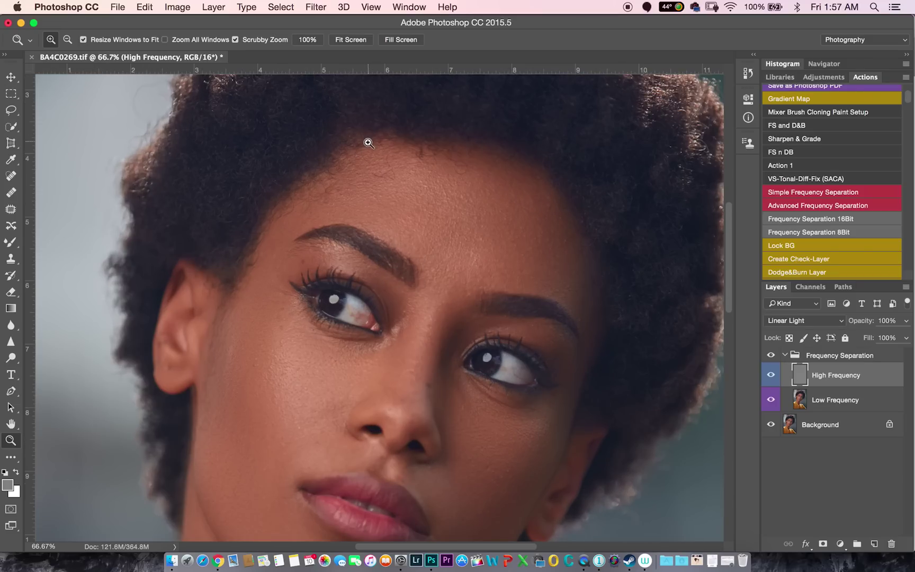